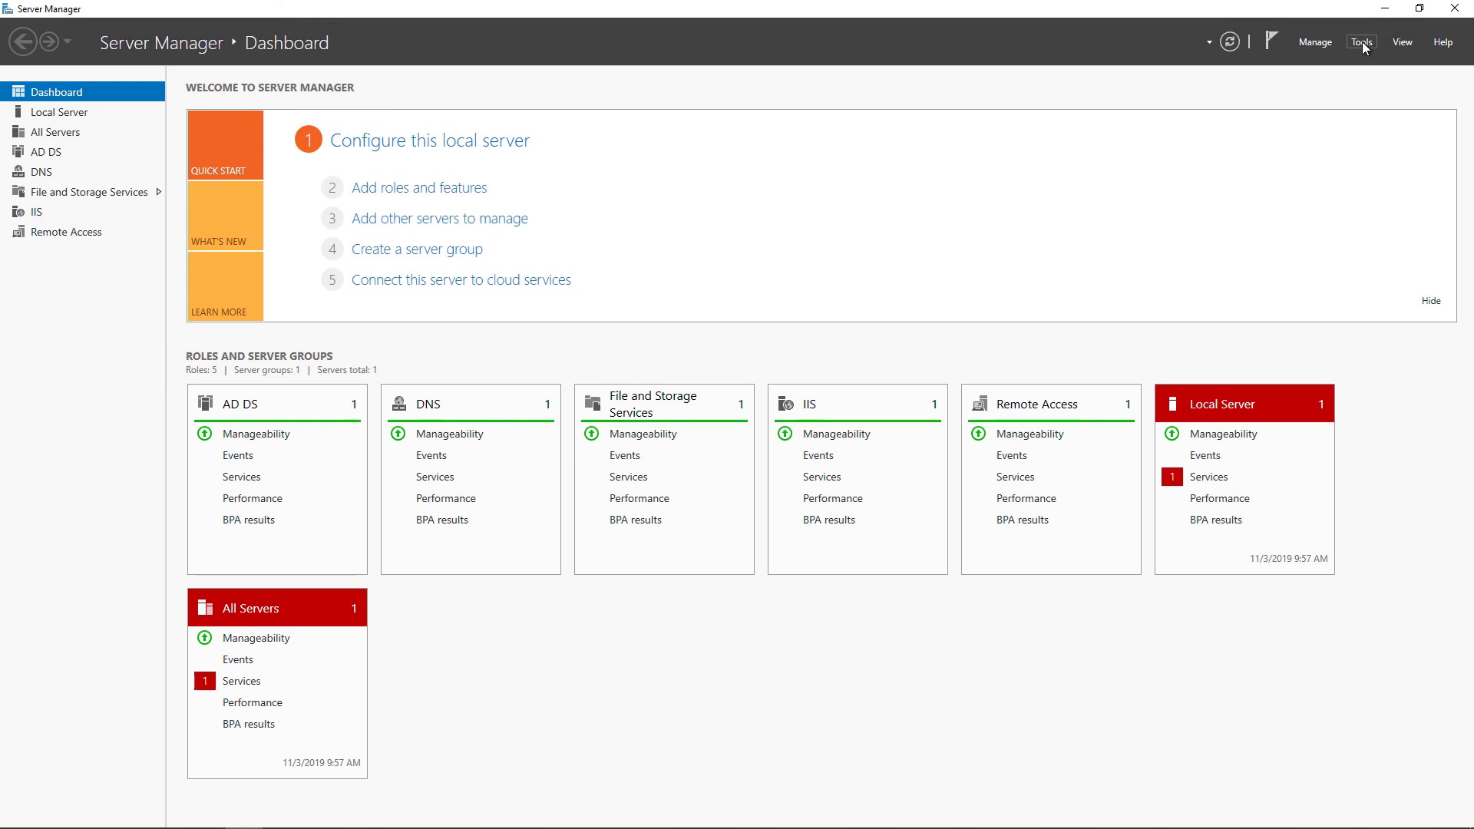
- Open the Tools menu in Server Manager
{"action": "left_click", "coordinate": [1364, 46]}
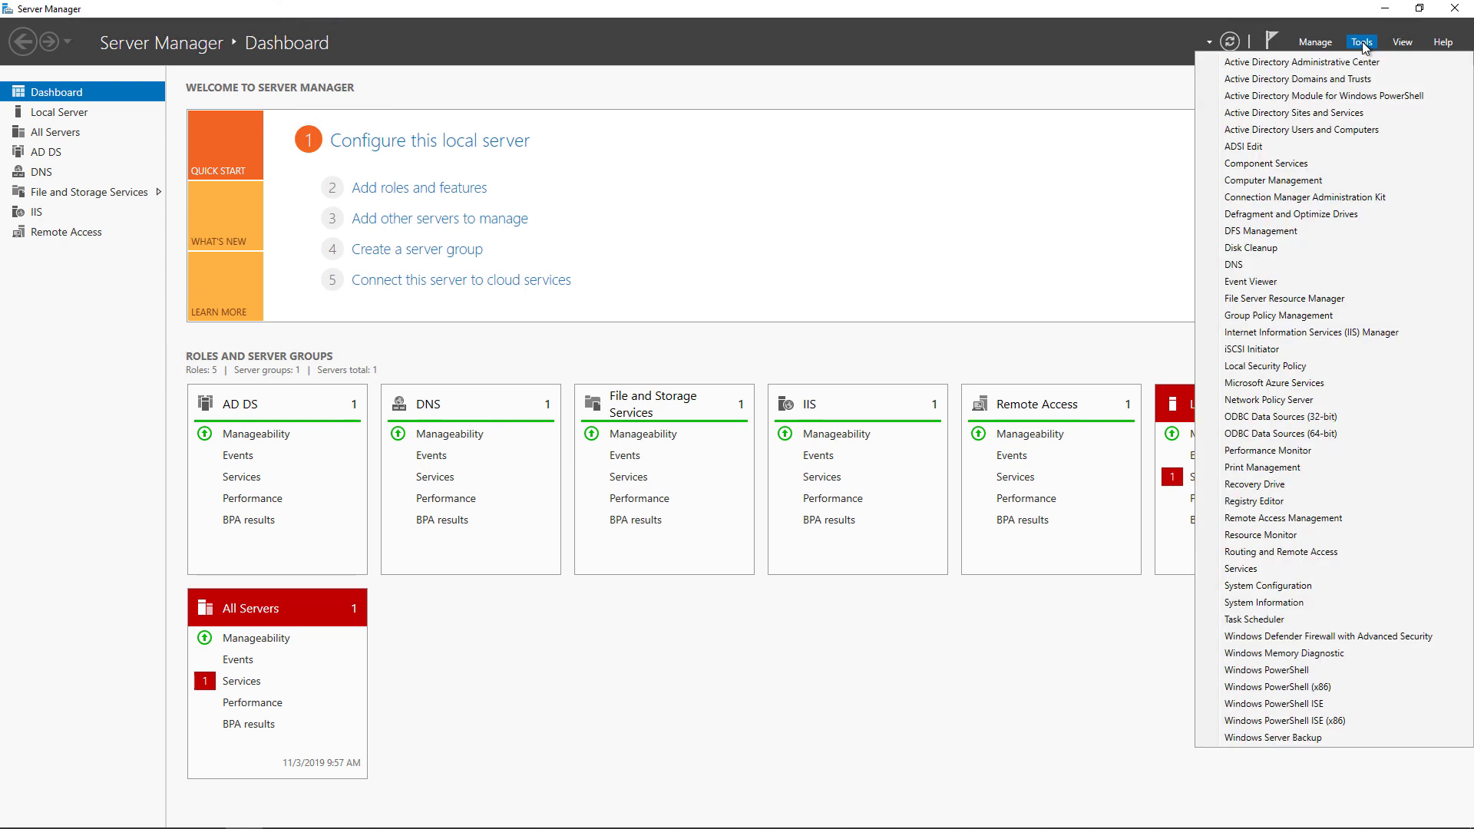
- Launch Active Directory Users and Computers and select Tom Terrific in the Test container
{"action": "left_click", "coordinate": [1318, 130]}
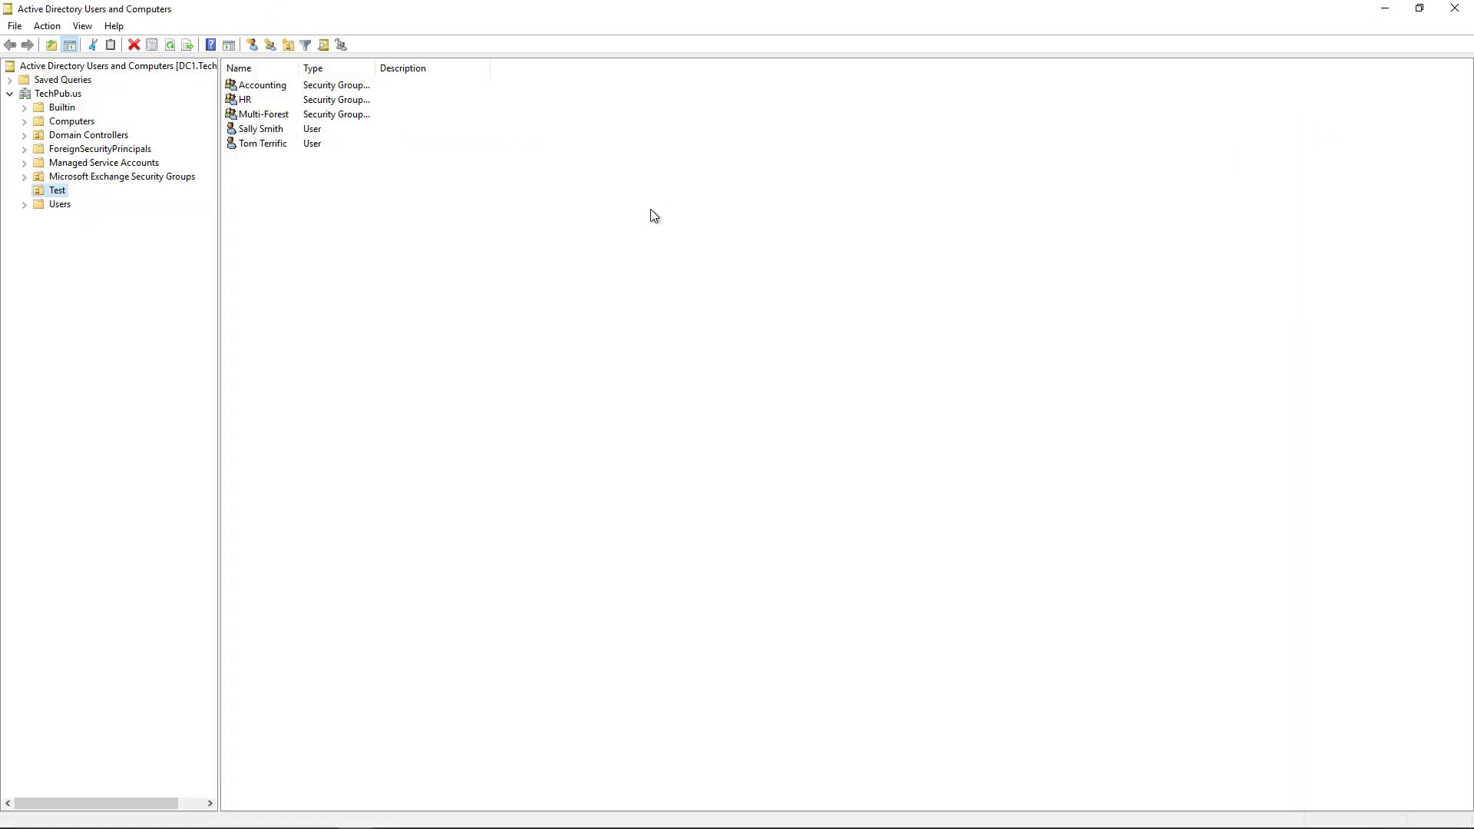
{"action": "left_click", "coordinate": [269, 147]}
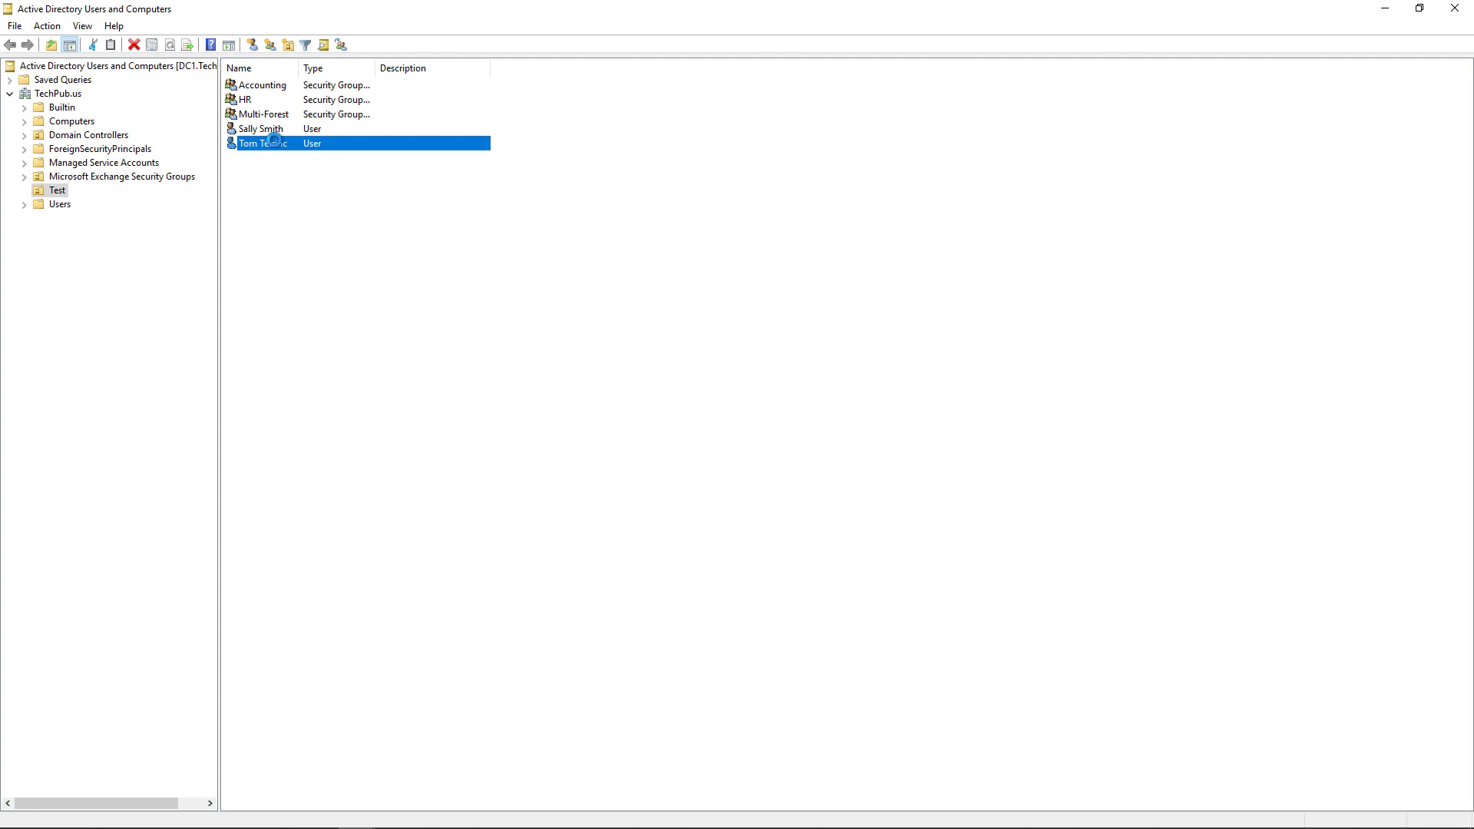
- Open Tom Terrific's Properties dialog and move it higher on screen
{"action": "right_click", "coordinate": [277, 146]}
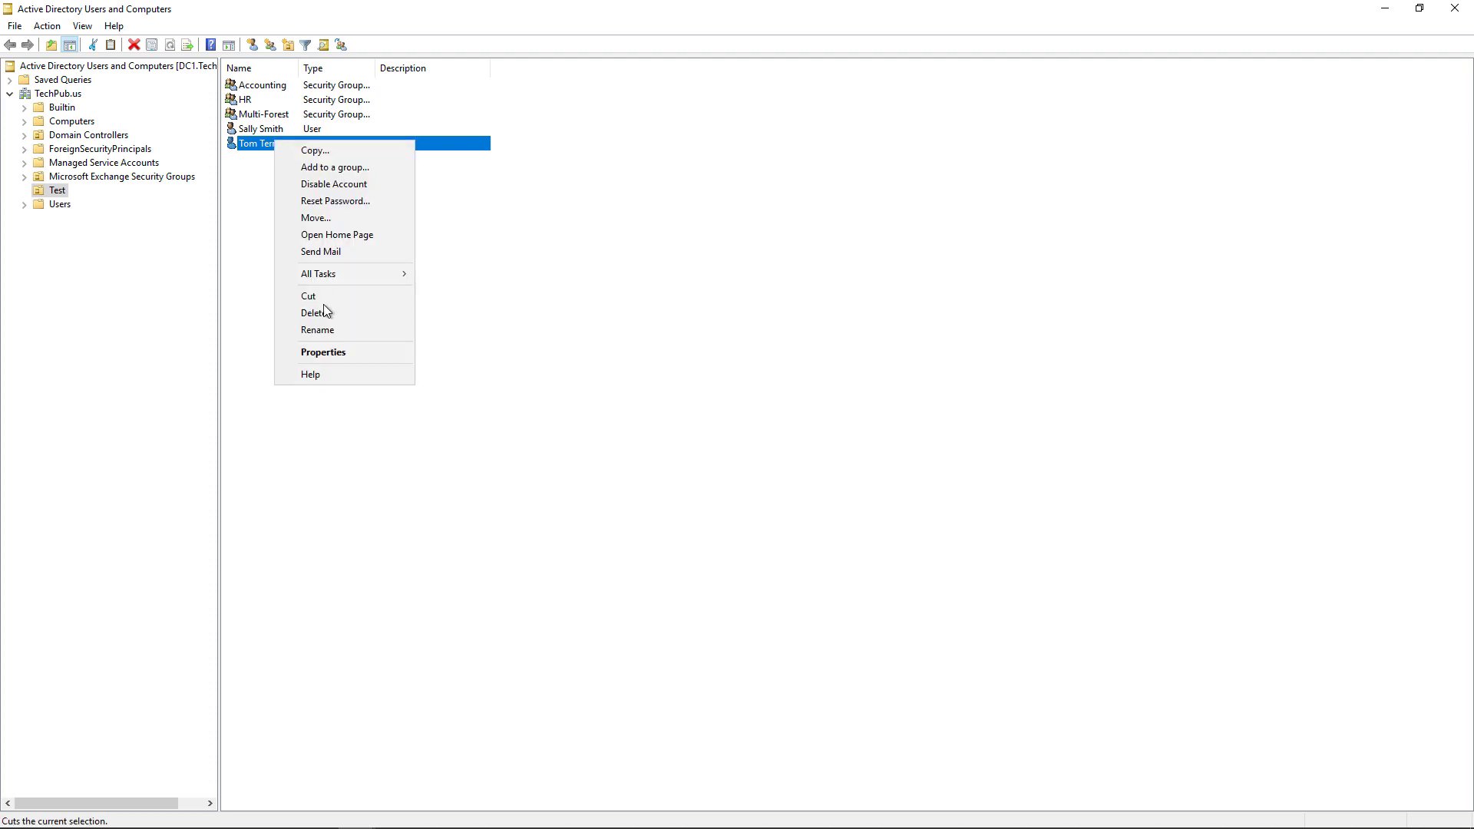
{"action": "left_click", "coordinate": [329, 355]}
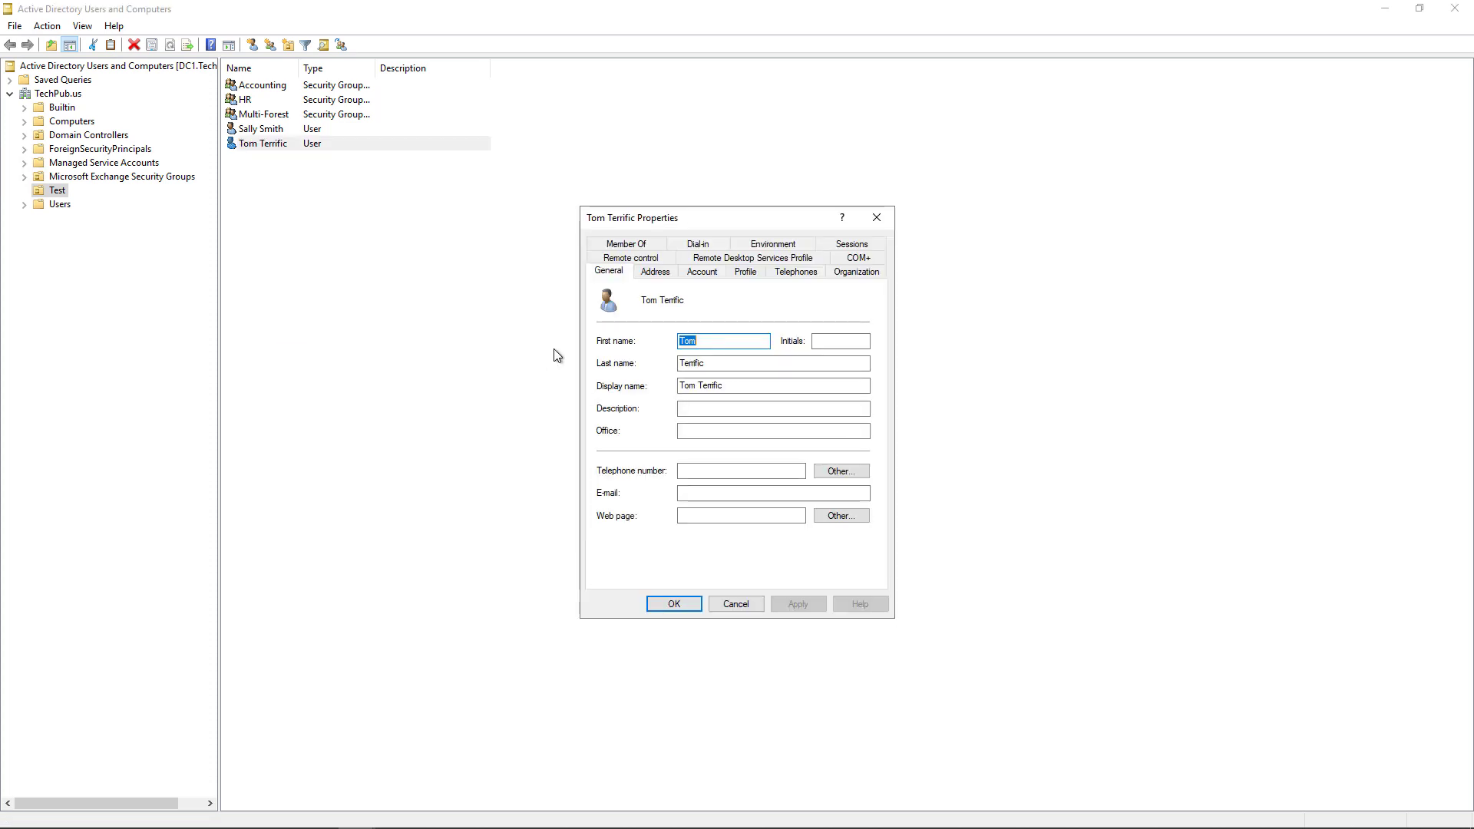
{"action": "left_click_drag", "start_coordinate": [747, 216], "coordinate": [723, 103]}
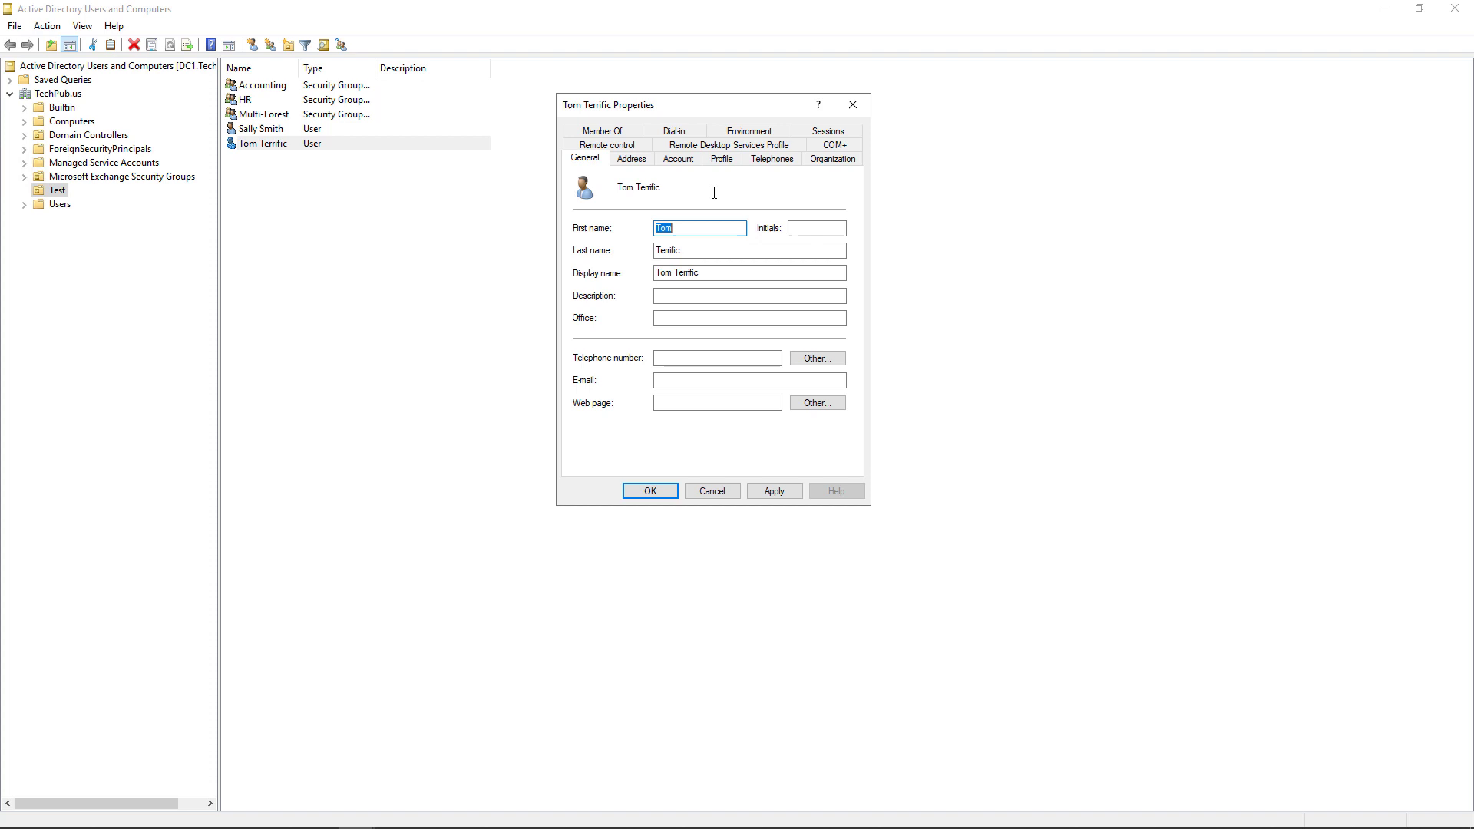
- On the Account tab, enable 'Password never expires', apply, and close with OK
{"action": "left_click", "coordinate": [679, 161]}
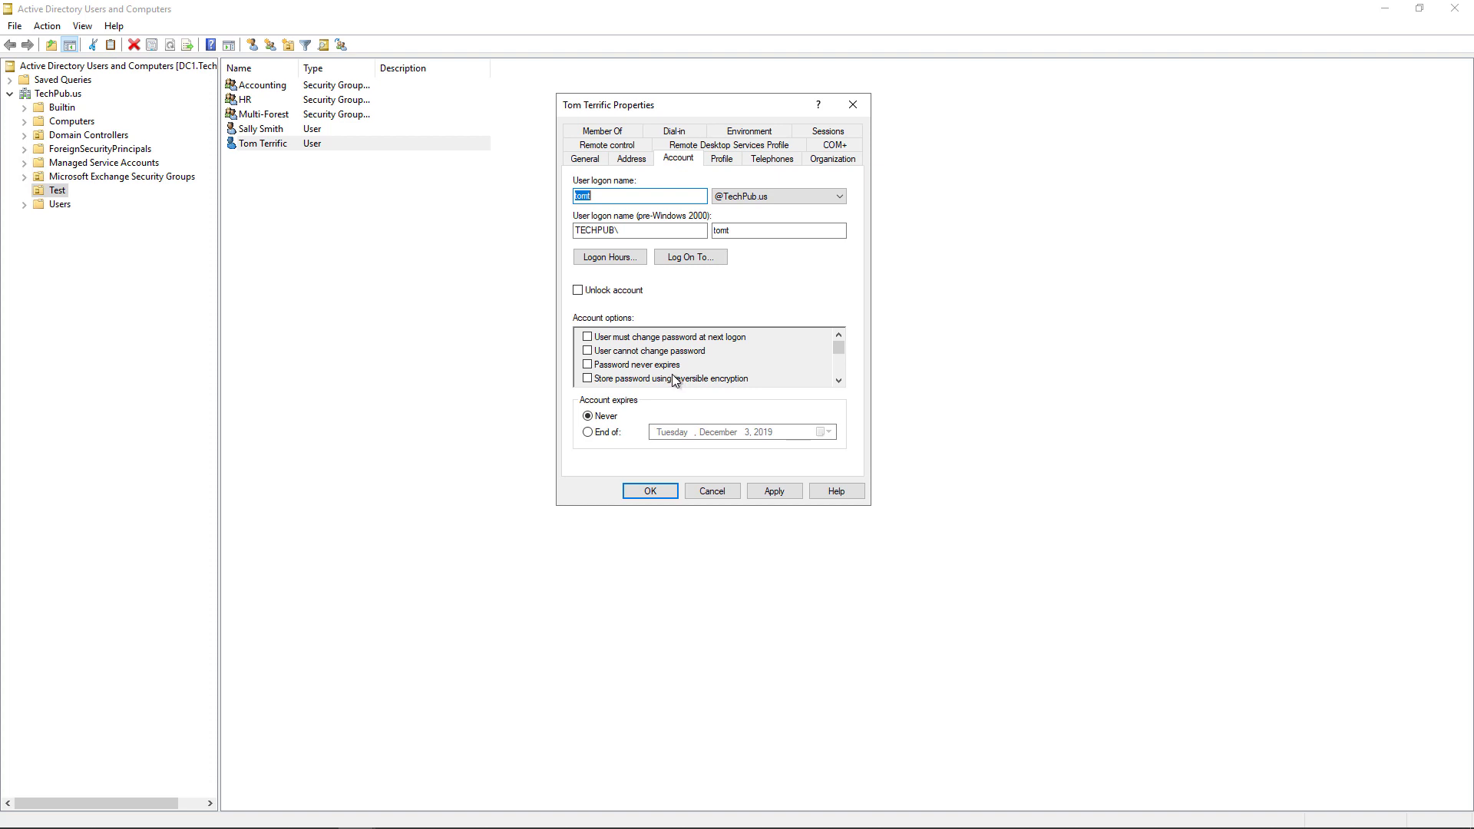
{"action": "left_click", "coordinate": [587, 364]}
{"action": "left_click", "coordinate": [785, 492]}
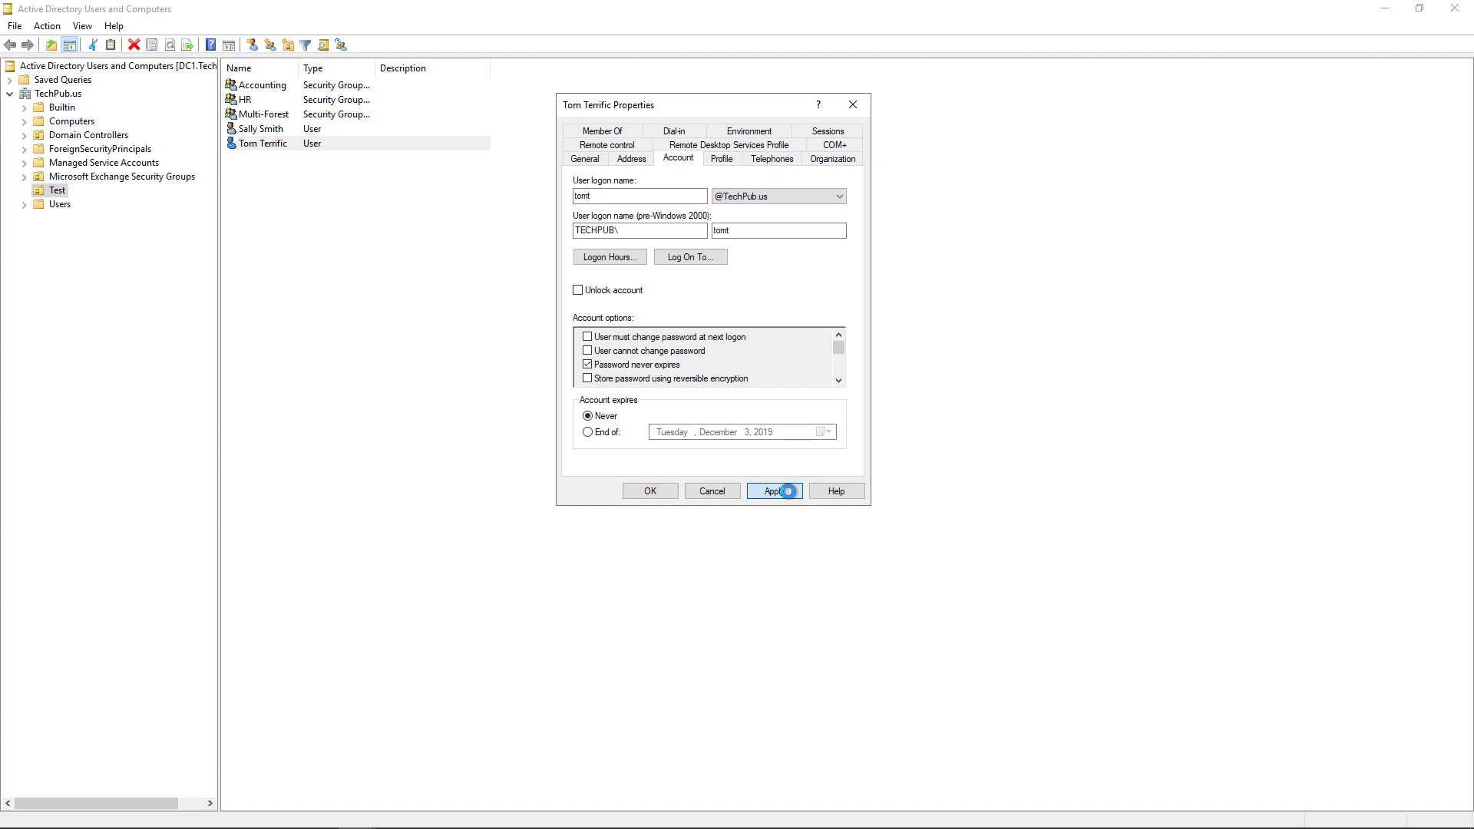
{"action": "left_click", "coordinate": [648, 492]}
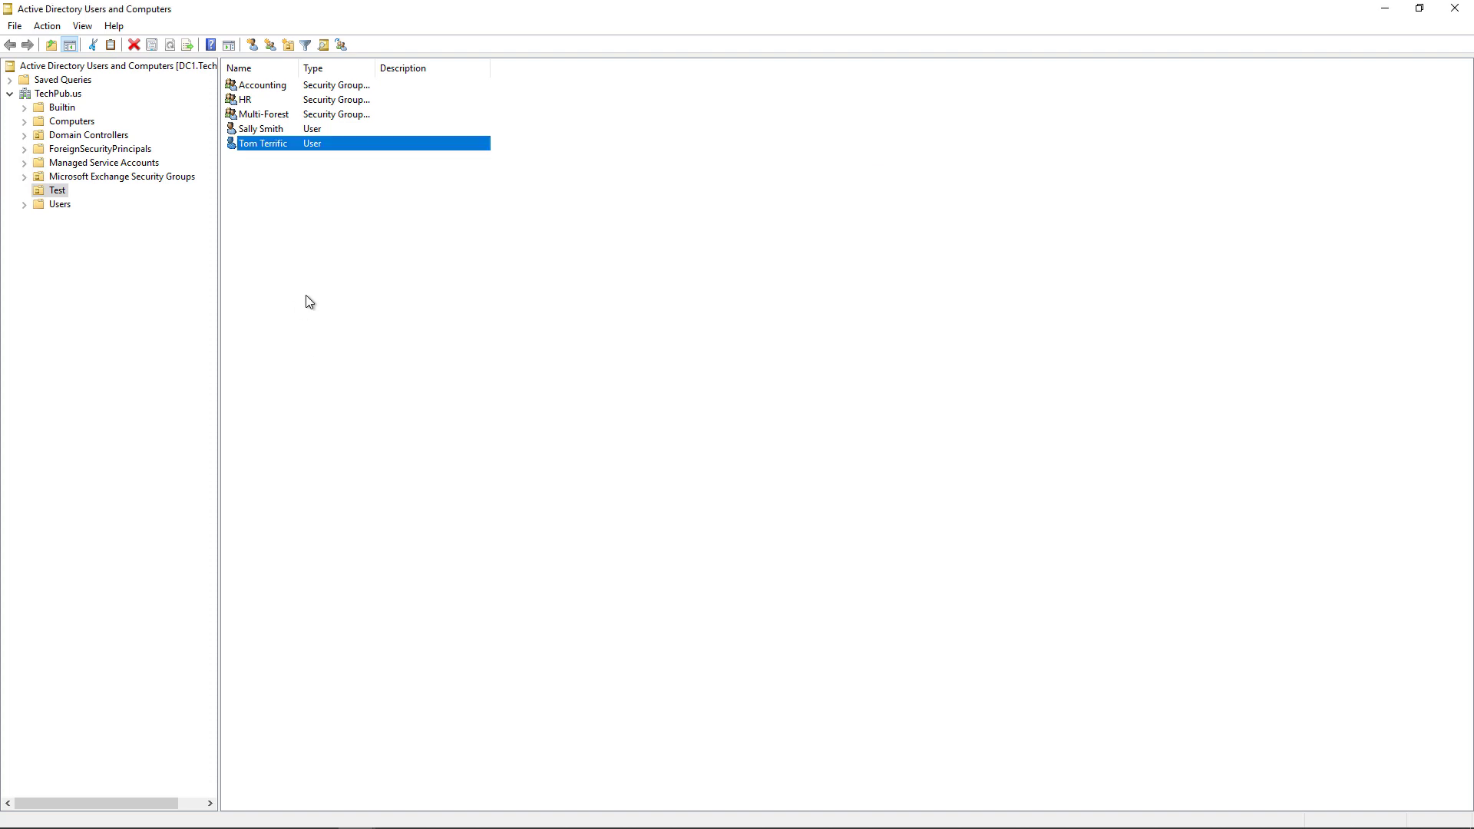